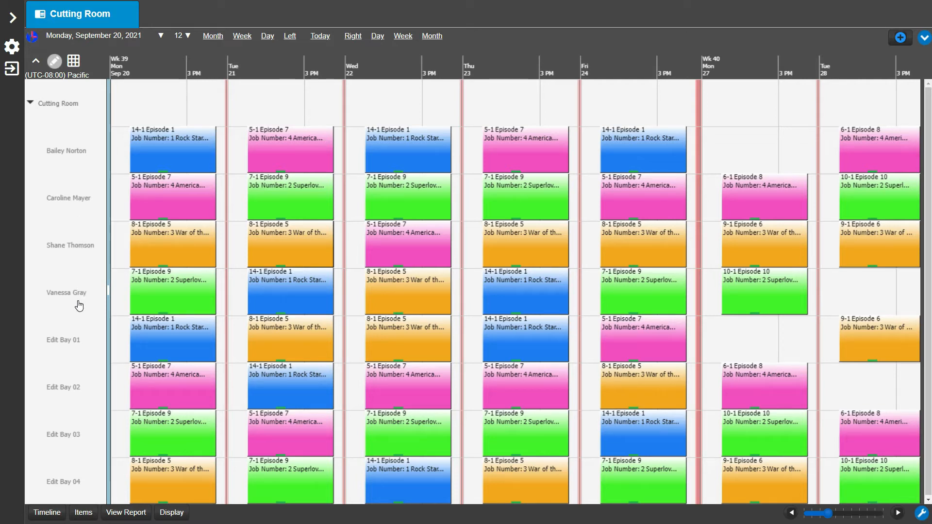
Step: Examine the Cutting Room schedule across the coming weeks, from September 20 to mid-October, and again at daily detail
click(790, 513)
click(790, 515)
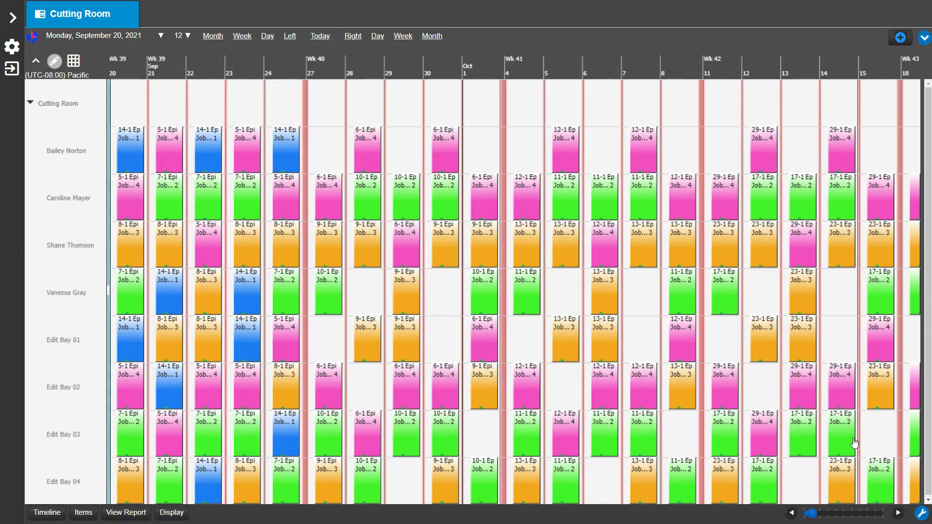
click(898, 513)
click(898, 513)
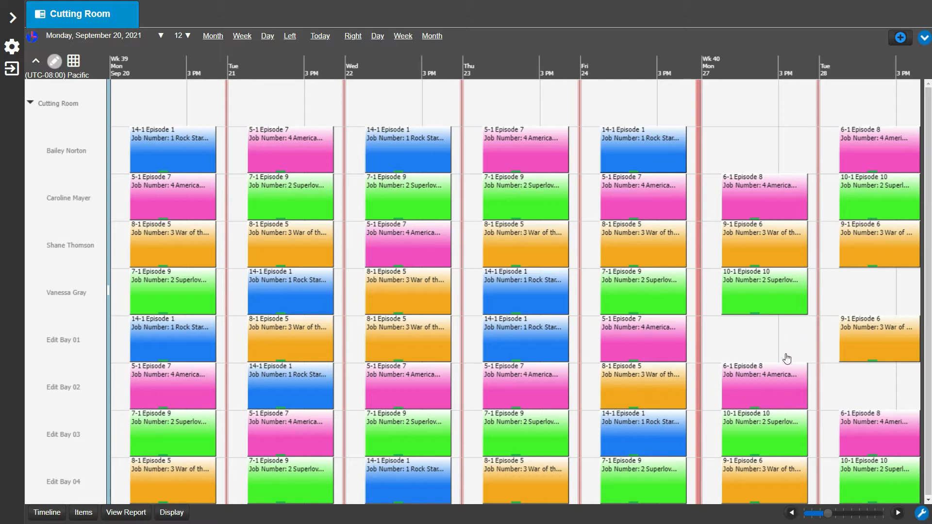
click(792, 514)
click(898, 513)
Step: Start duplicating all Episode 1 bookings of the Rock Star City job from September 20 to 24, opening separate windows for each
double_click(663, 443)
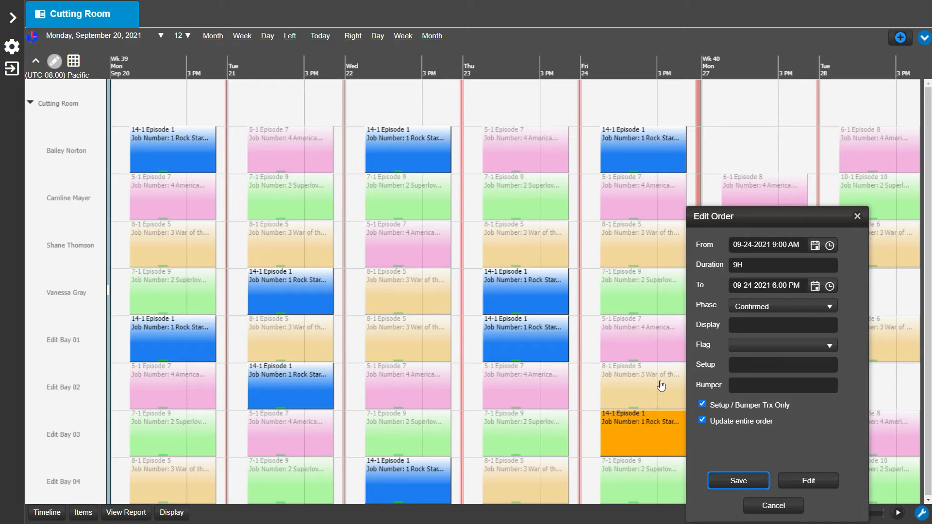
ctrl+click(675, 155)
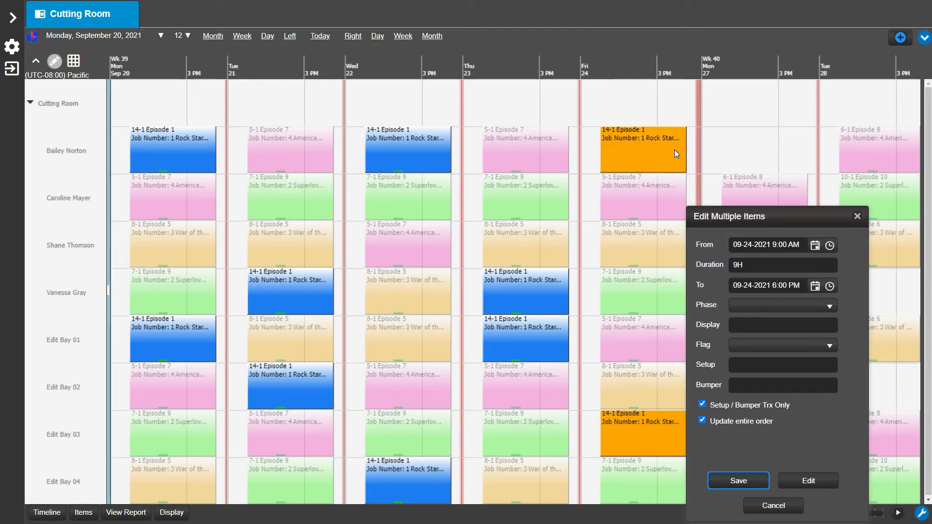
ctrl+click(557, 299)
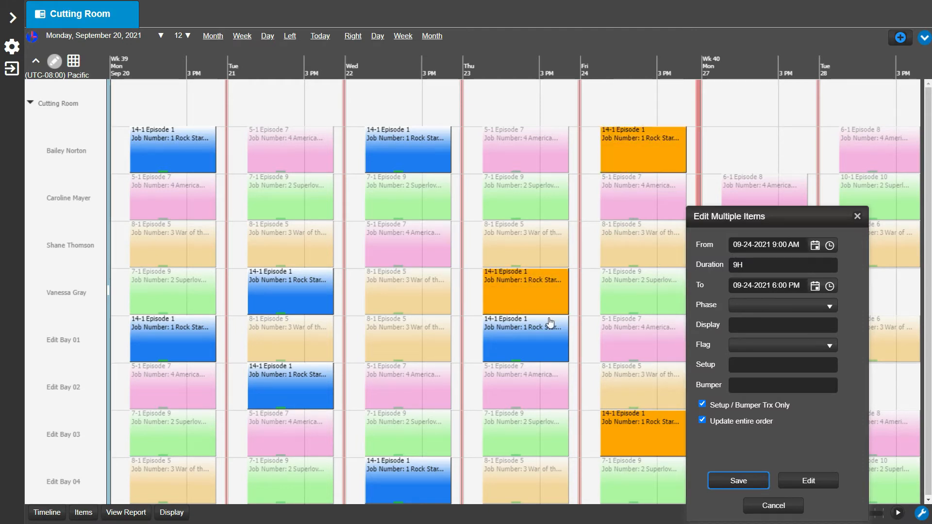
ctrl+click(544, 345)
ctrl+click(411, 166)
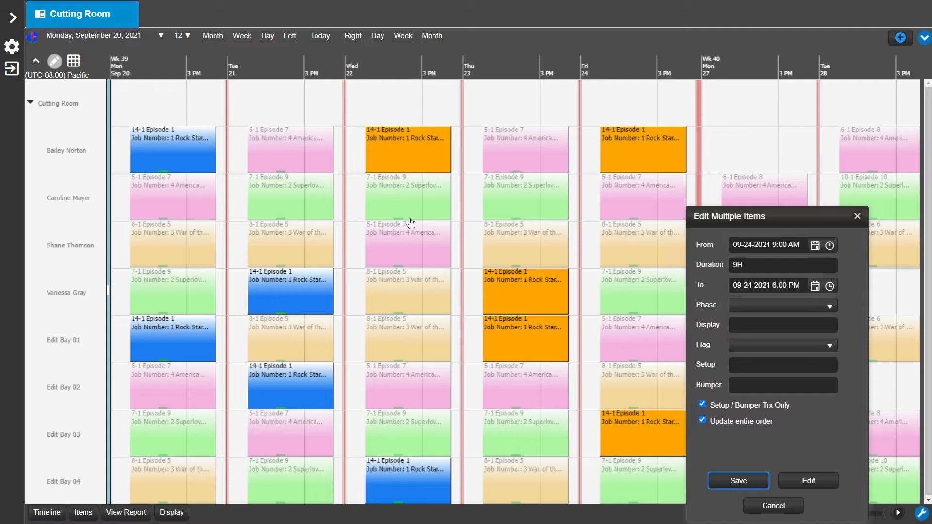
ctrl+click(400, 493)
ctrl+click(301, 399)
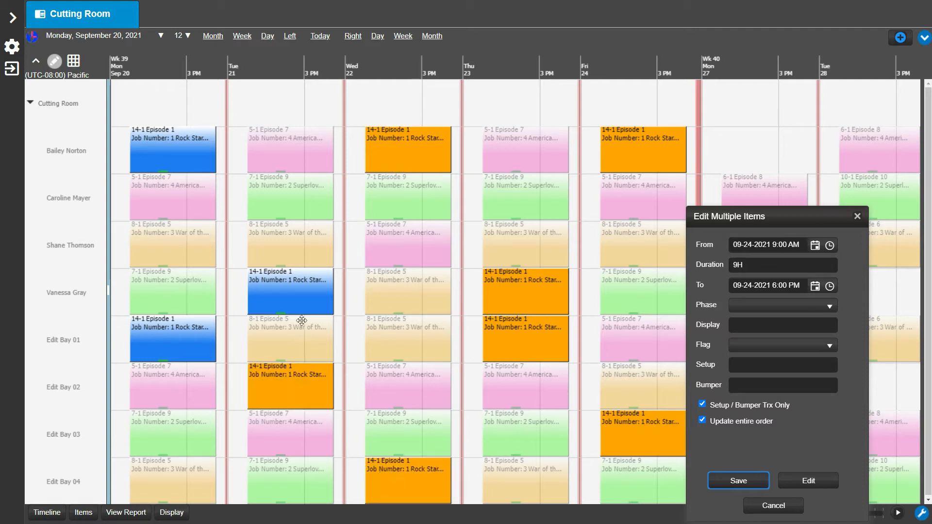
ctrl+click(304, 298)
ctrl+click(192, 338)
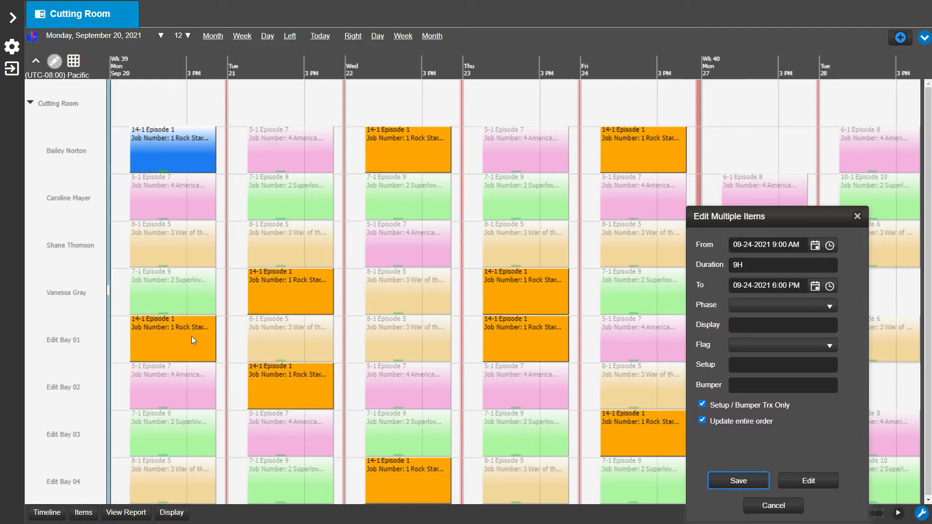
ctrl+click(187, 162)
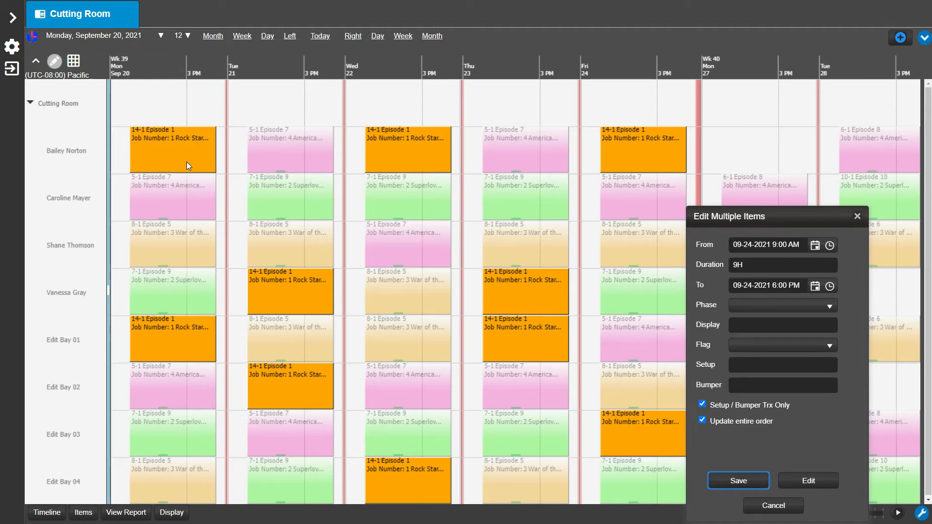
right_click(186, 161)
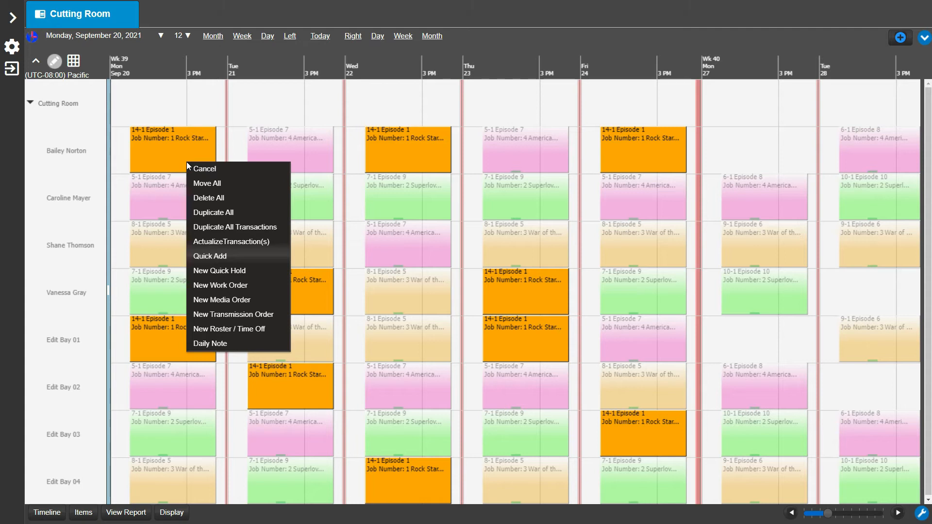
click(250, 212)
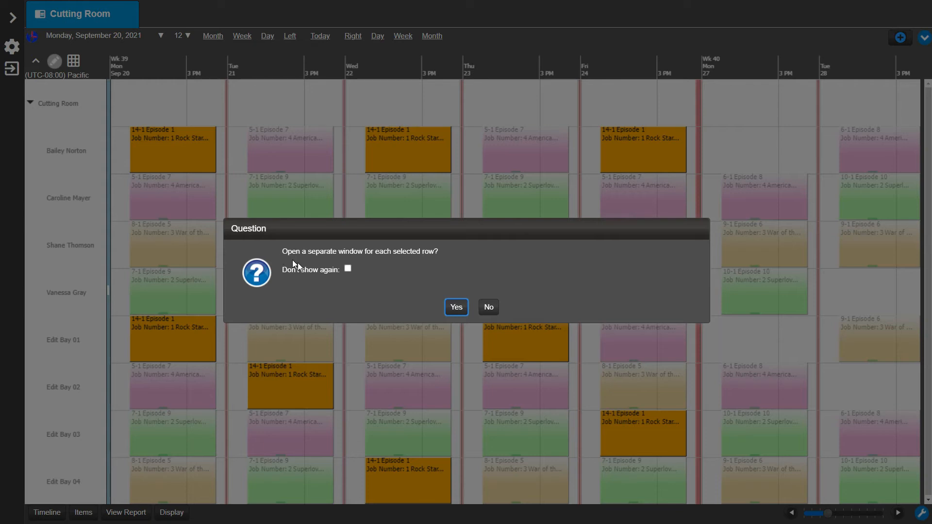
click(452, 309)
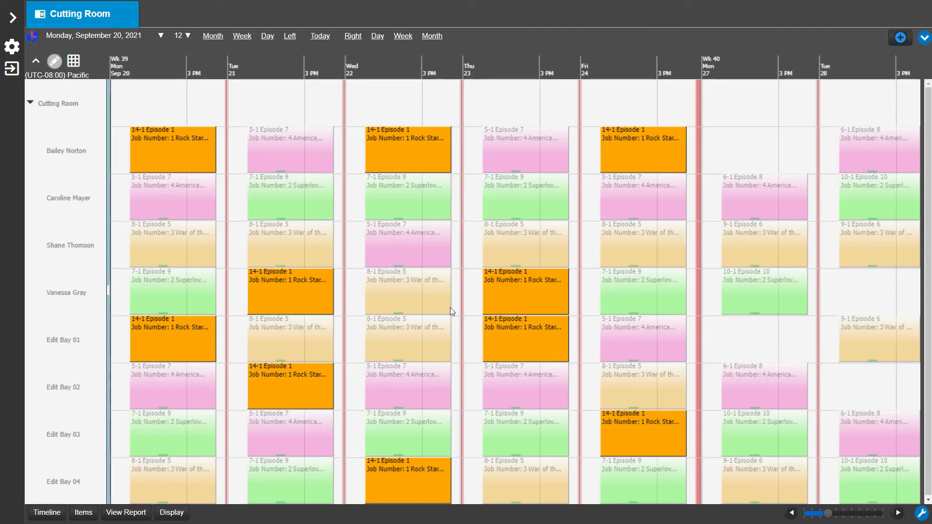
Step: Choose September 27 and October 4, 11, 18 and 25, 2021 as the duplicate order's dates and save
scroll(450, 311, down, 1)
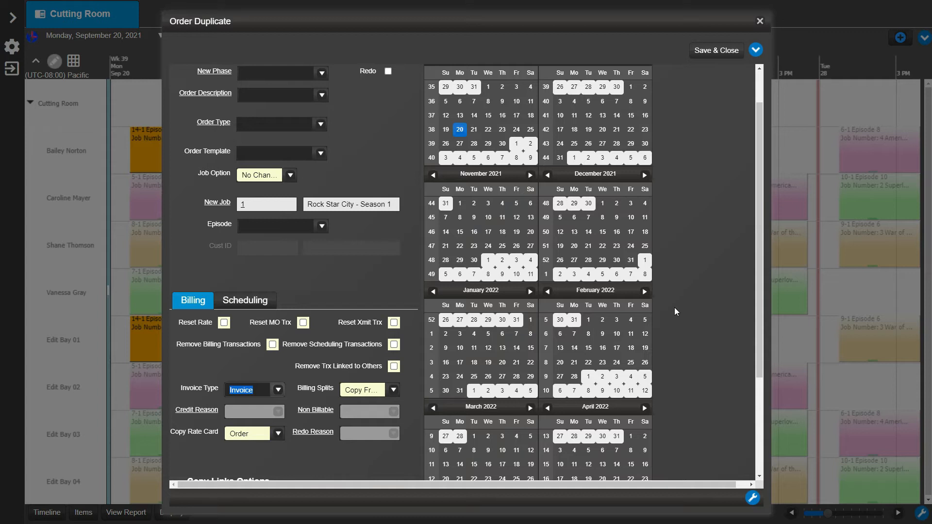
scroll(474, 183, up, 1)
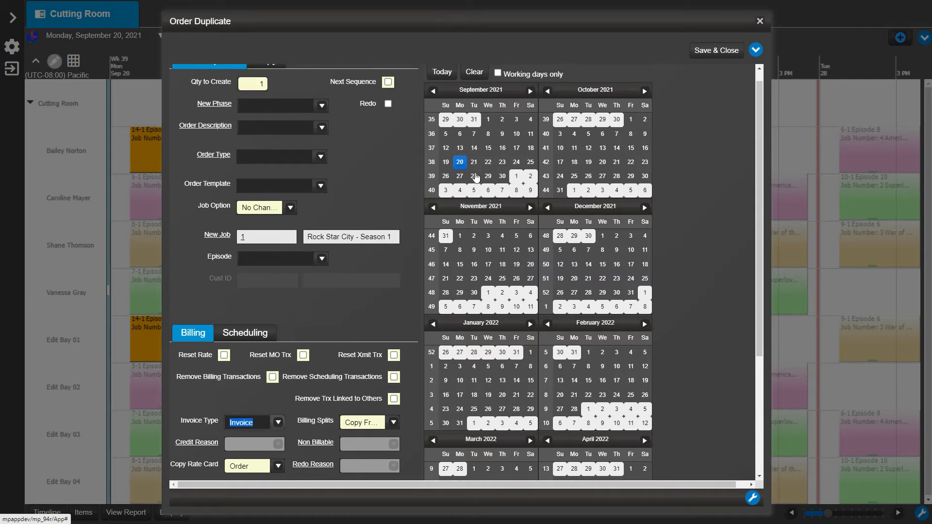
click(459, 176)
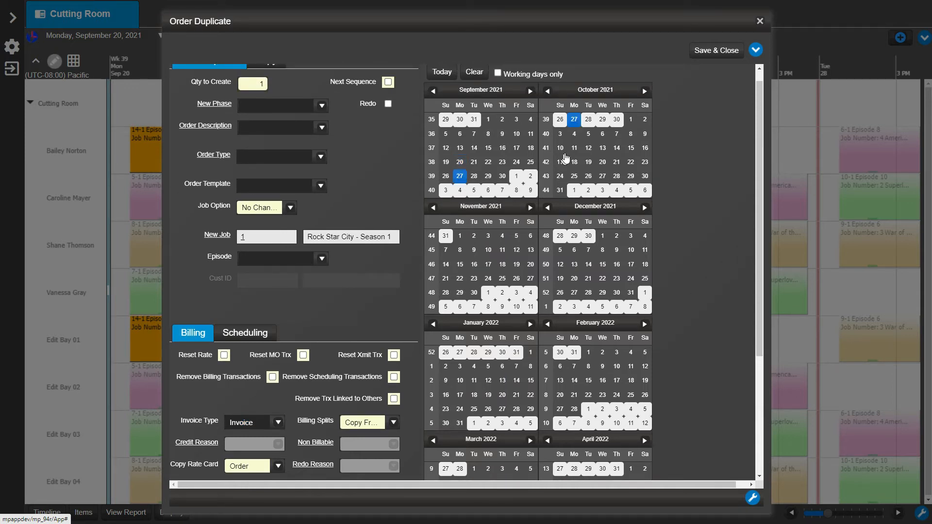
click(574, 134)
click(574, 148)
click(575, 162)
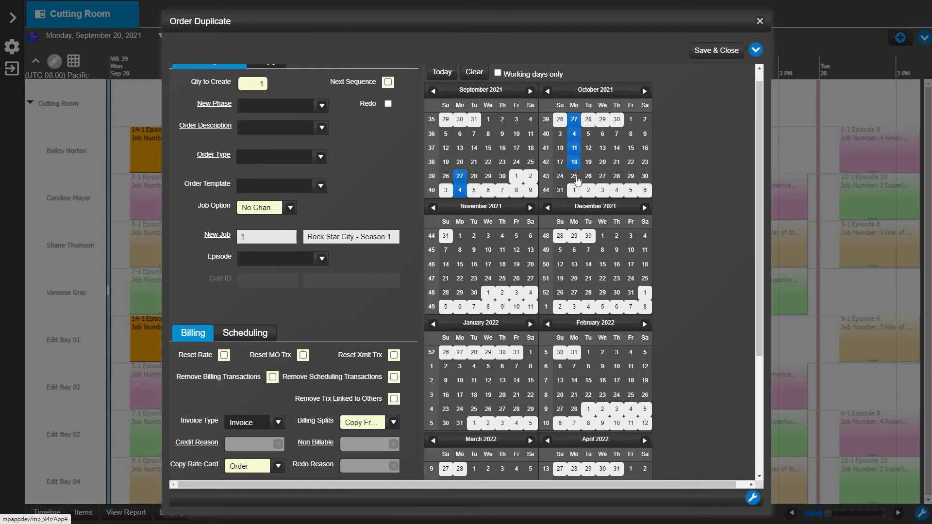
click(576, 177)
click(722, 49)
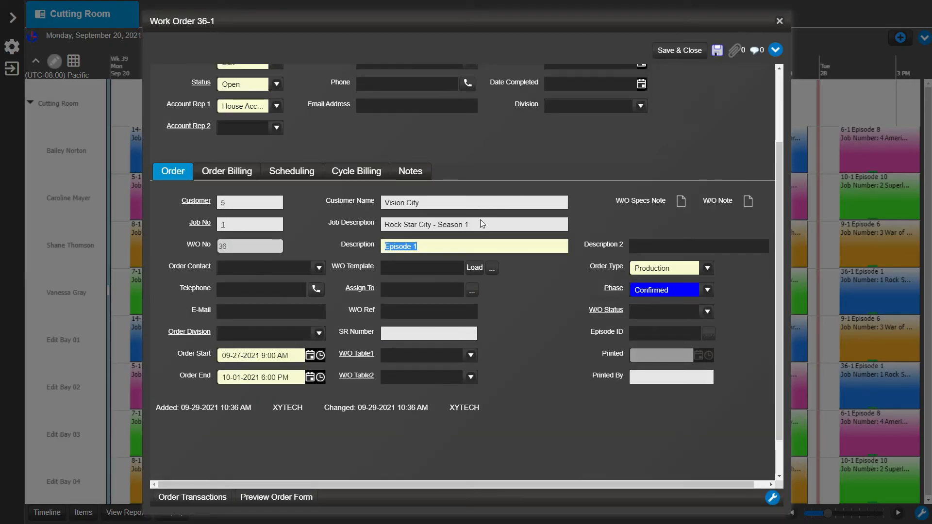
Step: Describe the work order starting 09-27-2021 as Episode 2 and the one starting 10-04-2021 as Episode 3, saving each
click(465, 249)
key(BackSpace)
text(2)
click(692, 51)
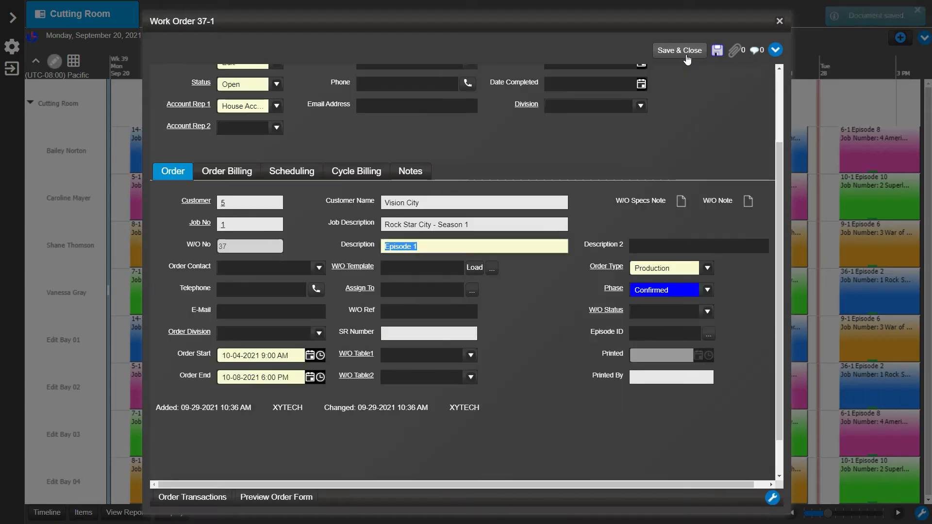
click(467, 249)
key(BackSpace)
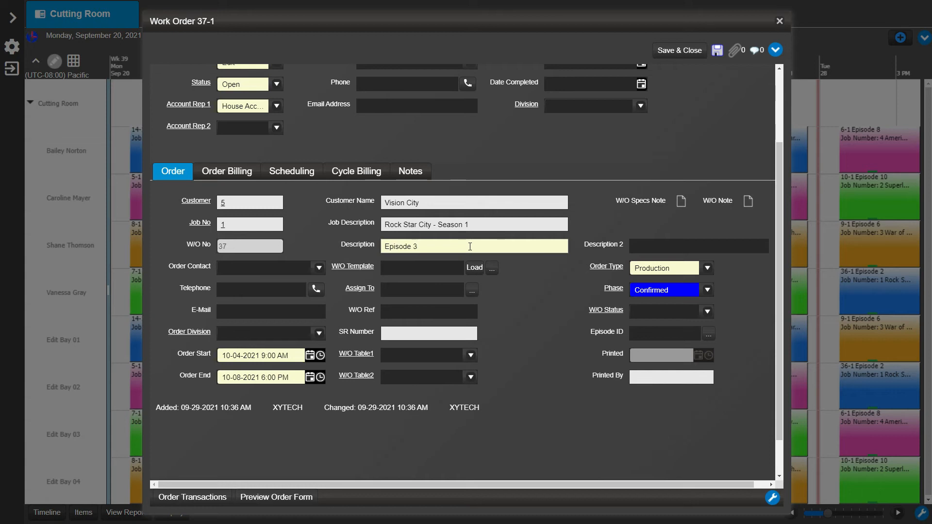
click(681, 51)
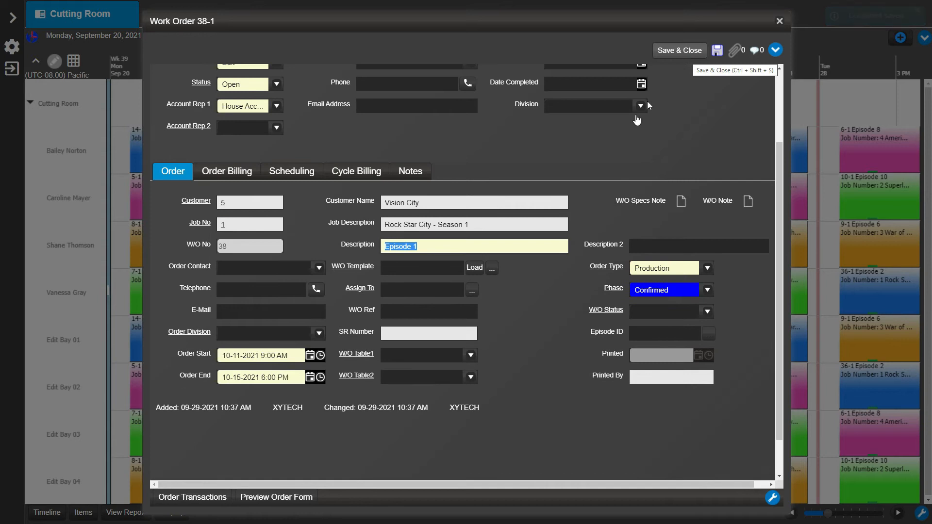
Step: Describe the work order starting 10-11-2021 as Episode 4 and the one starting 10-18-2021 as Episode 5, saving each
click(462, 248)
key(BackSpace)
text(4)
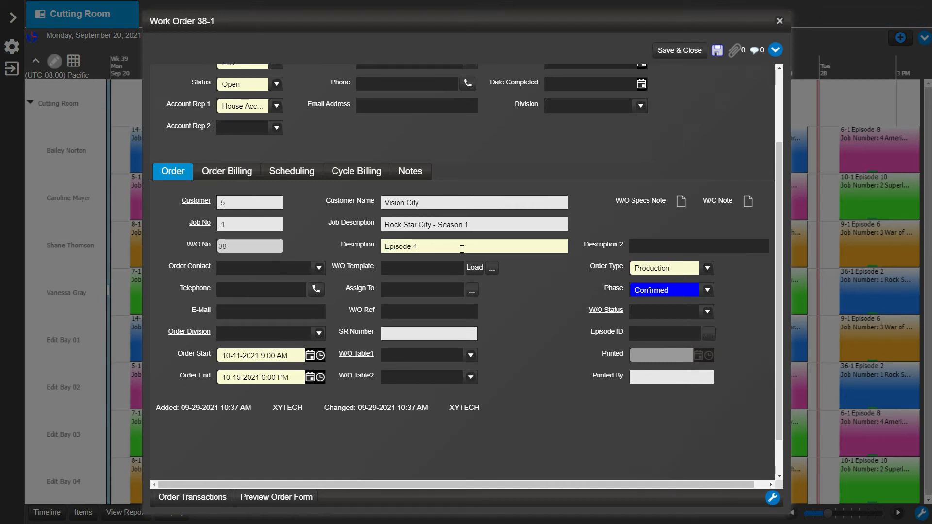
click(678, 50)
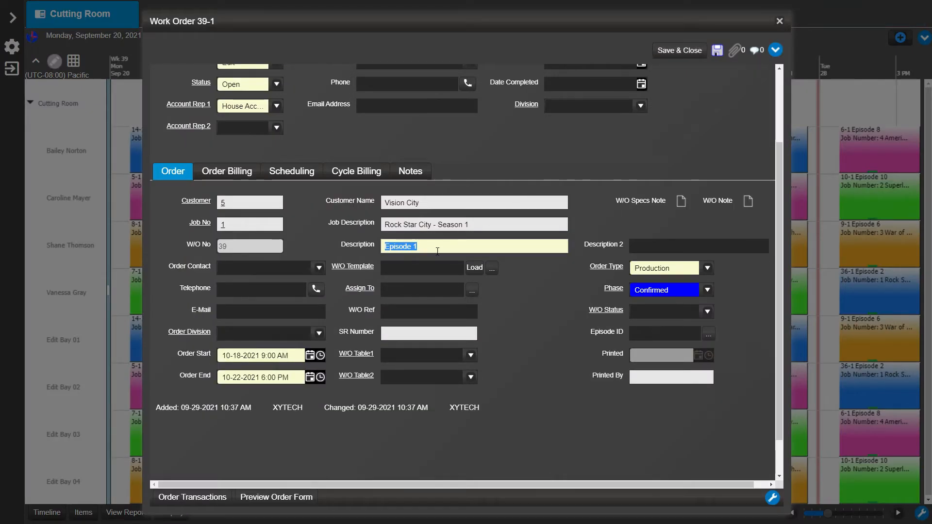
click(437, 251)
text(5)
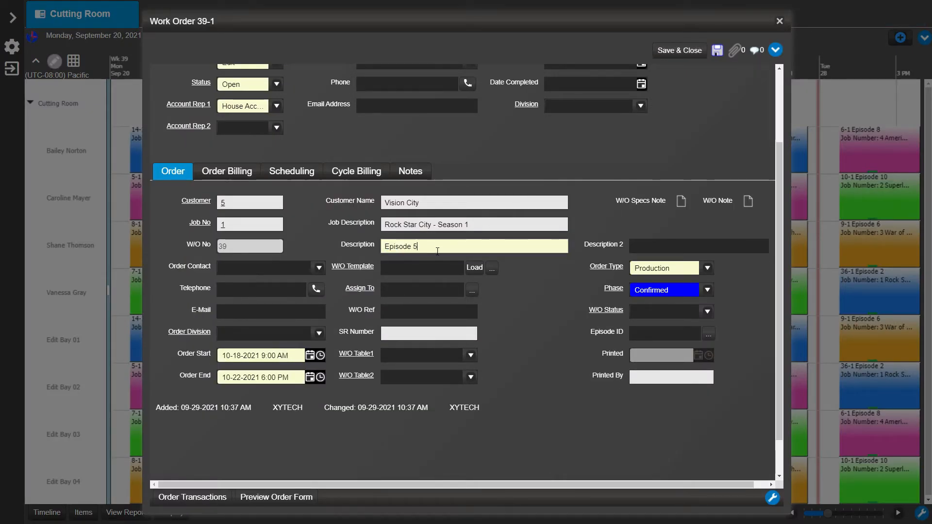
click(679, 50)
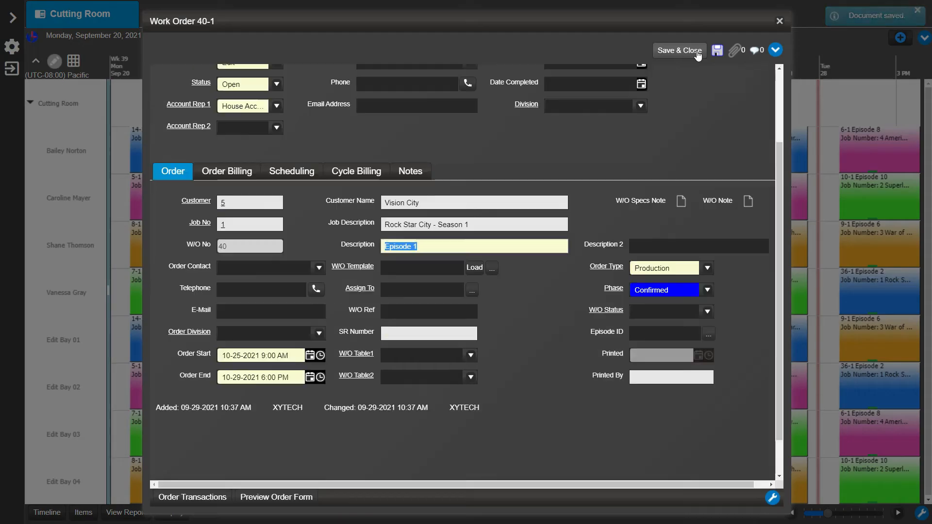
Step: Describe the work order starting 10-25-2021 as Episode 6 and save it
click(469, 243)
key(BackSpace)
text(6)
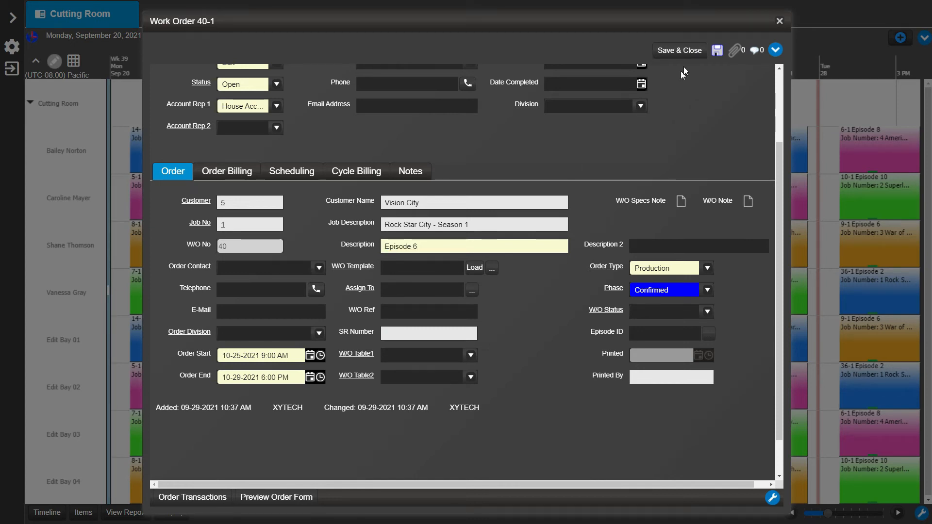
click(695, 48)
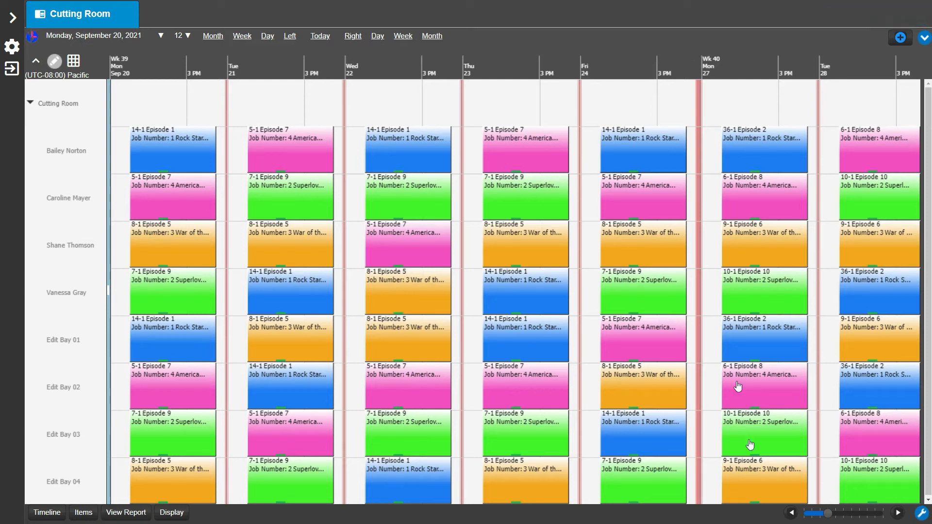
Step: Check the duplicated Rock Star City bookings on the Cutting Room schedule over the following weeks
click(792, 514)
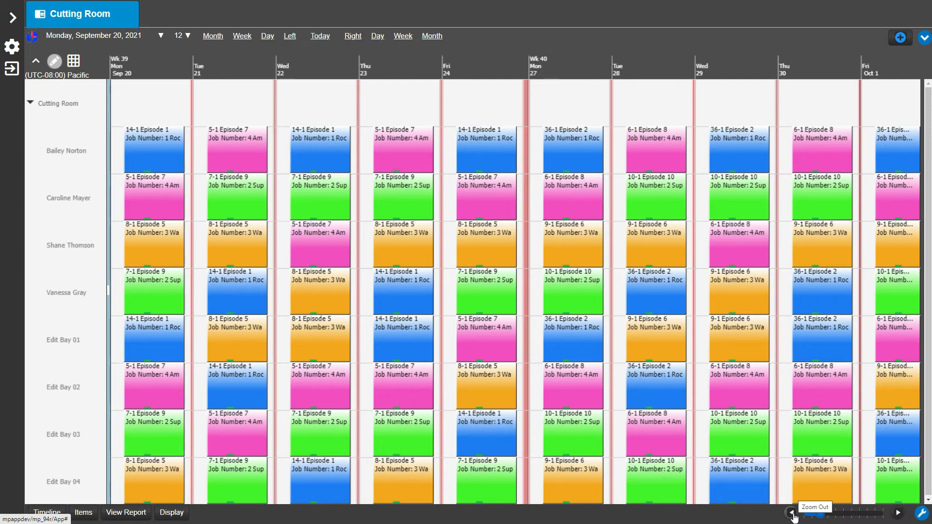
click(792, 514)
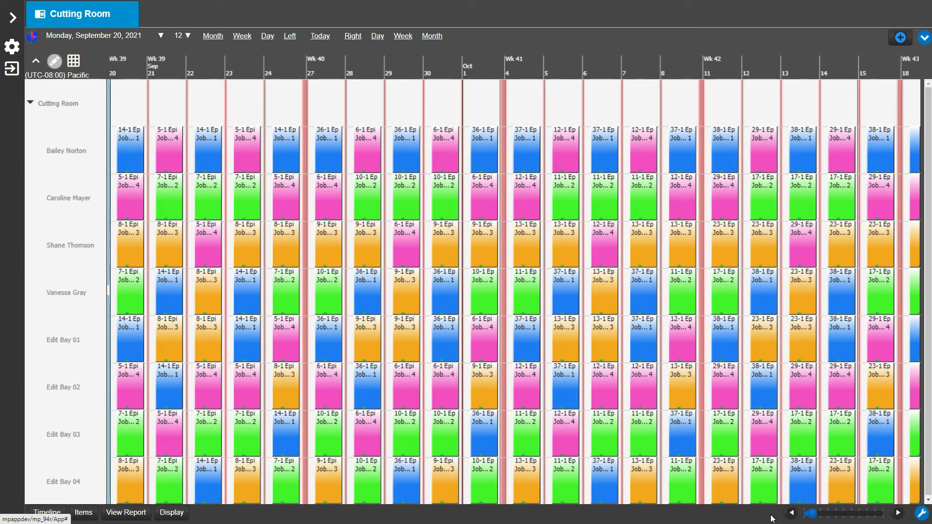
click(898, 515)
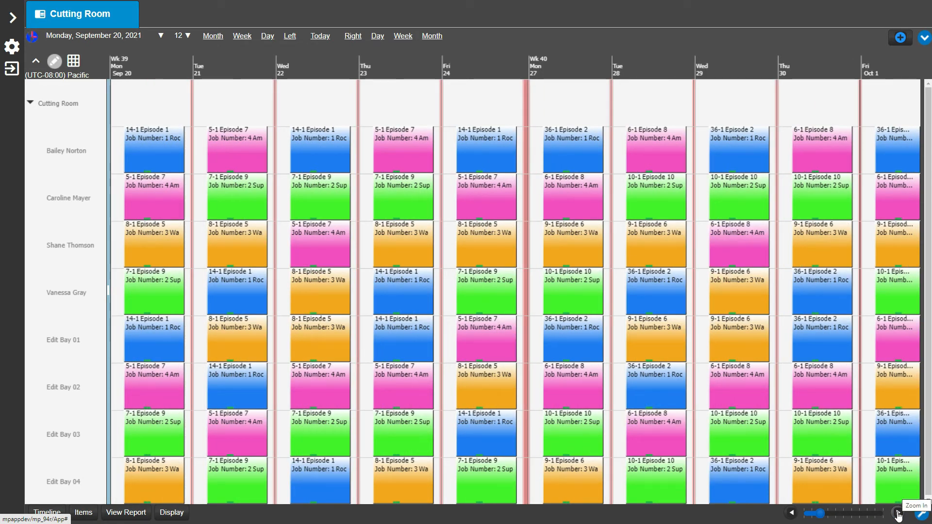
click(898, 514)
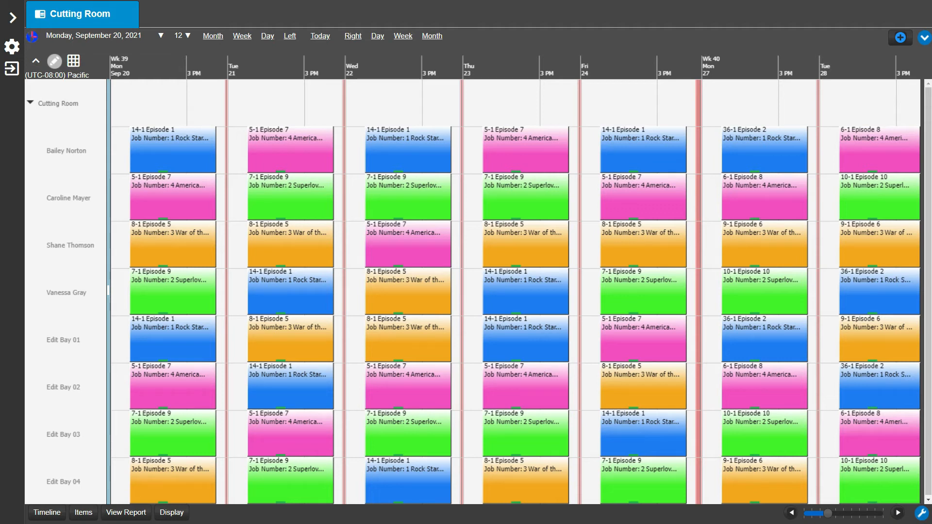
Step: Open the Rock Star City - Season 1 job from the Jobs list and start a new bid for it
click(13, 18)
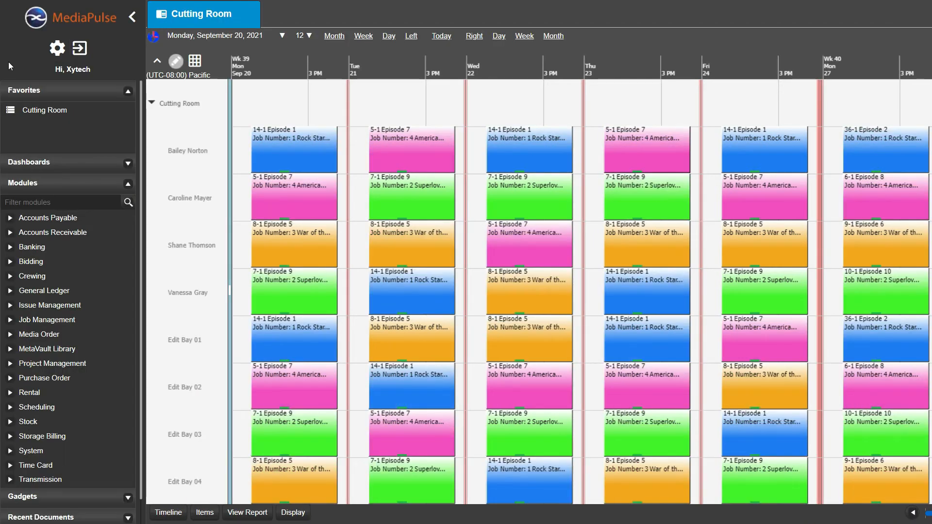
click(10, 322)
click(35, 451)
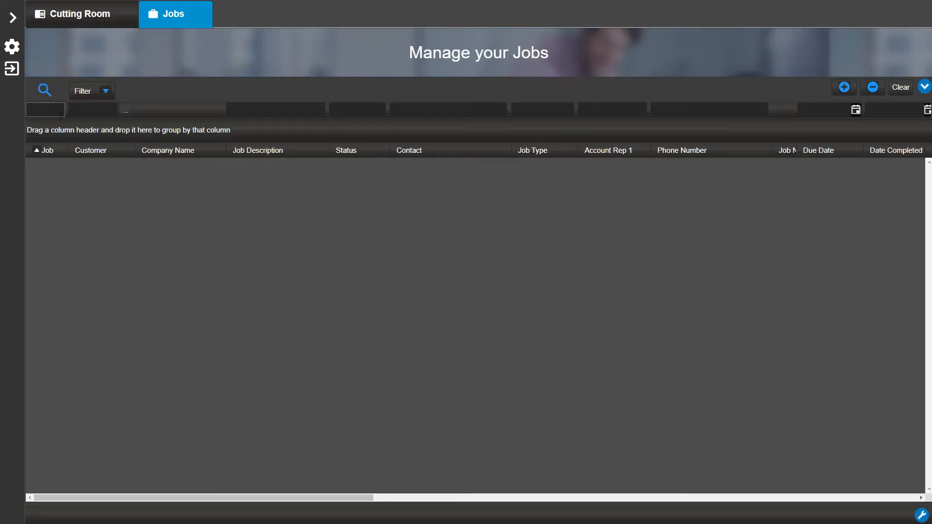
click(47, 97)
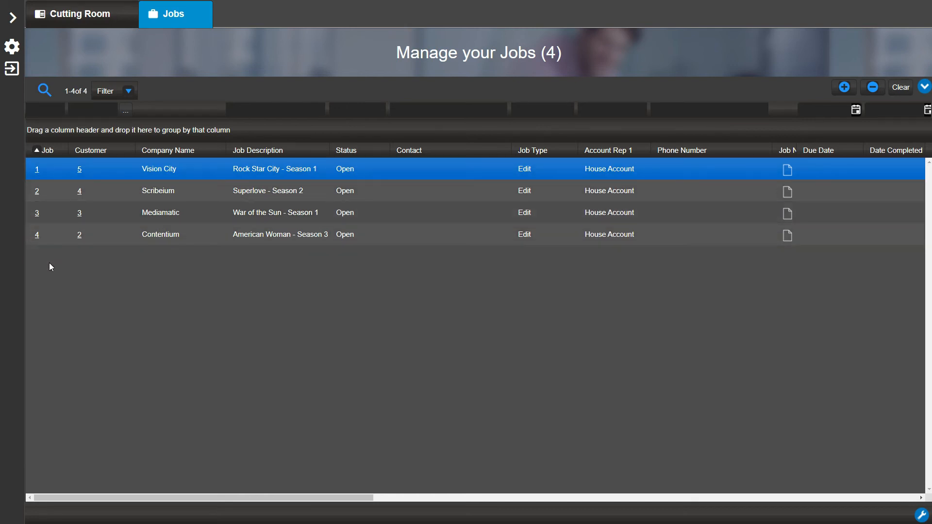
click(37, 172)
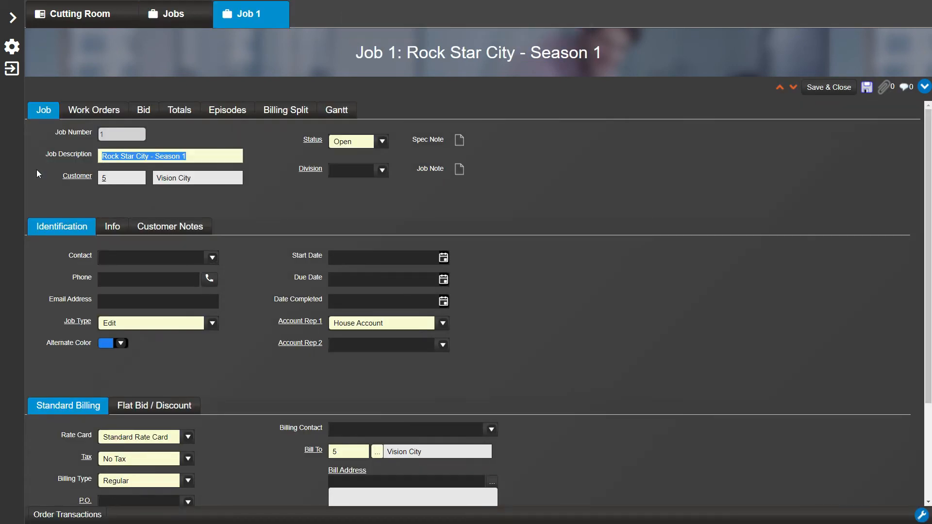
click(150, 110)
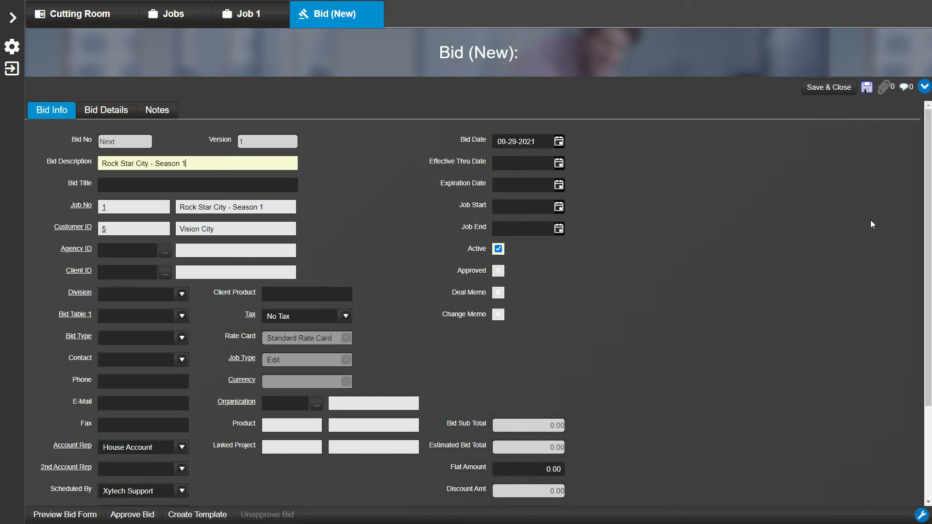
Step: Save the new bid and load its billing details from the job's work orders for Episodes 1 to 6
click(868, 89)
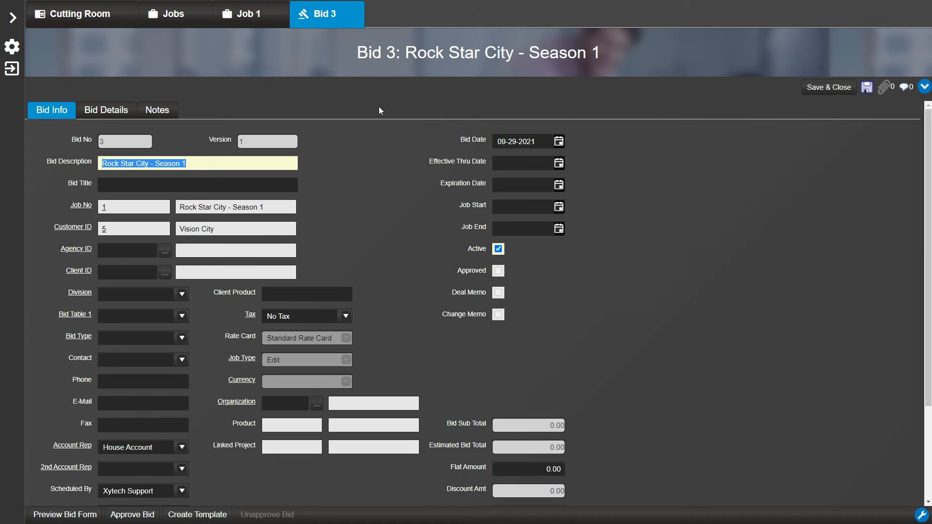
click(128, 110)
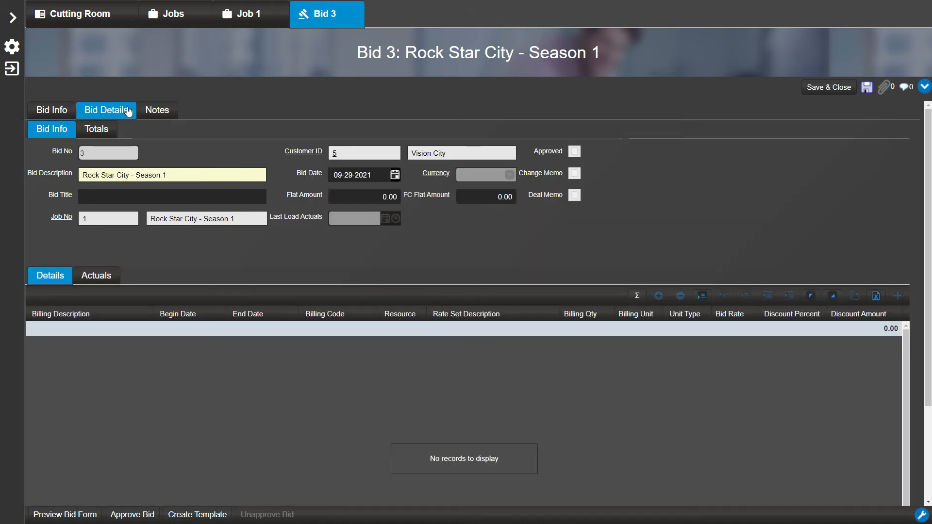
click(924, 87)
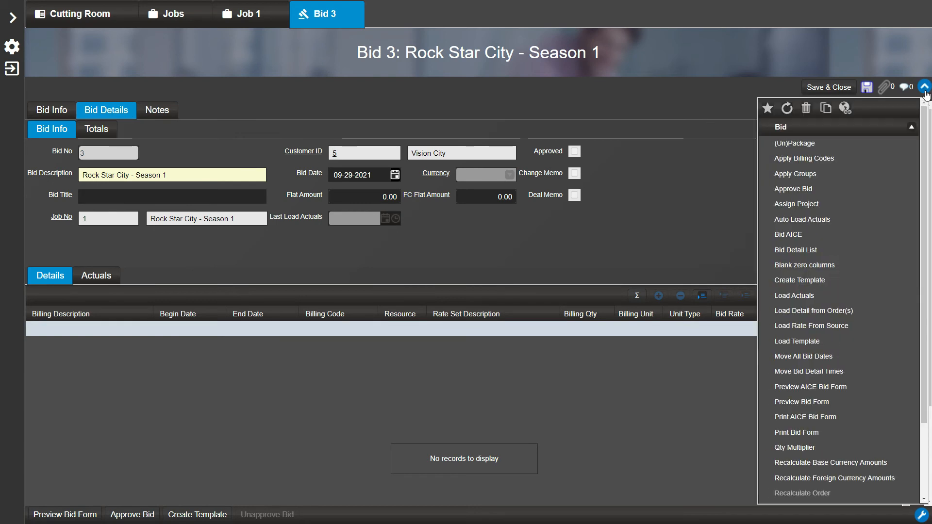
click(853, 313)
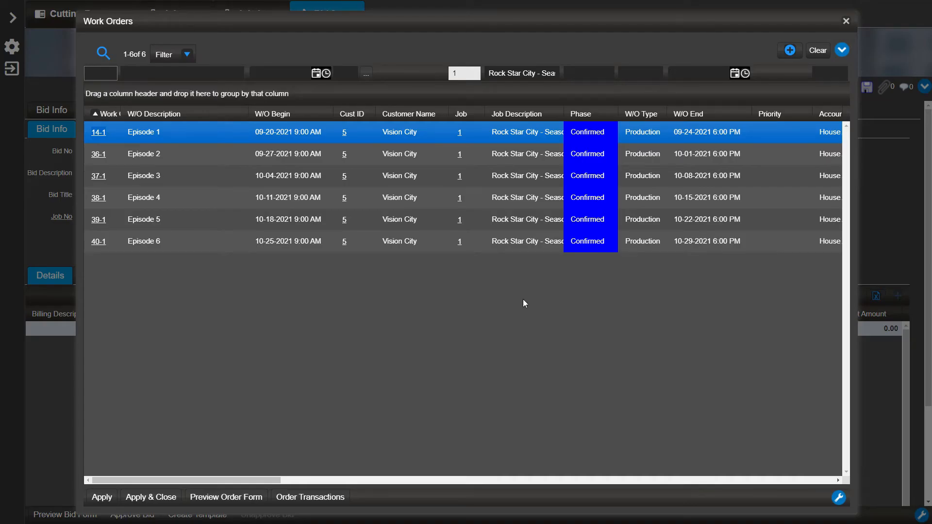
shift+click(205, 248)
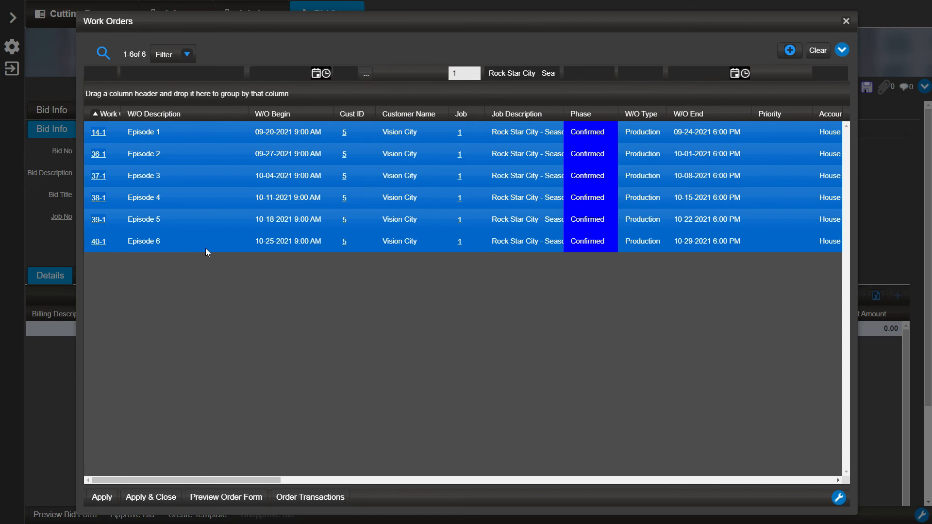
click(162, 497)
Step: Review the loaded bid details, collapse the billing lines of Episodes 1 to 6, and save the bid
scroll(238, 493, down, 5)
scroll(237, 494, down, 2)
scroll(237, 493, up, 7)
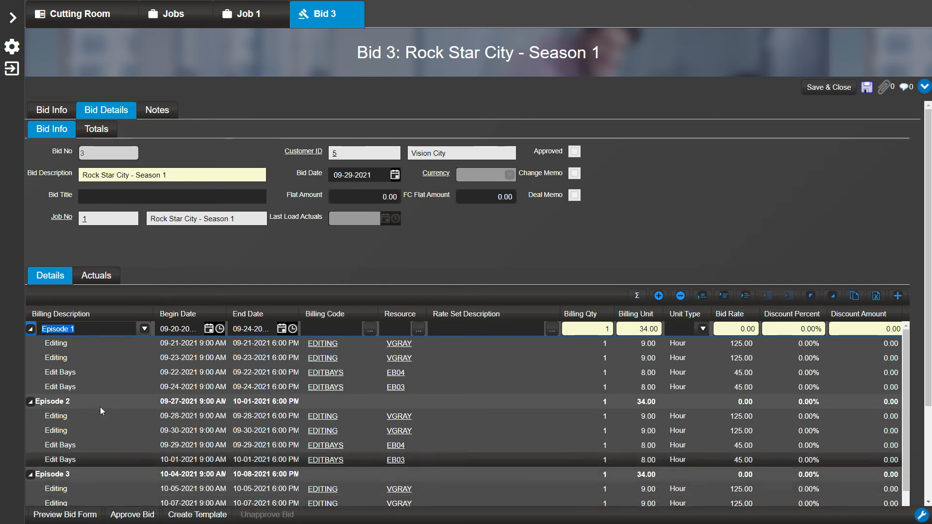
click(28, 330)
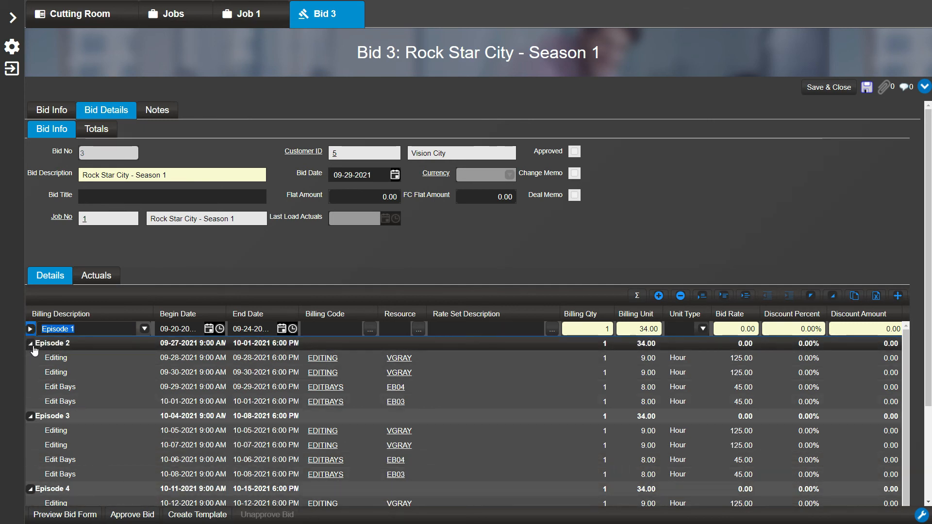
click(30, 345)
click(31, 359)
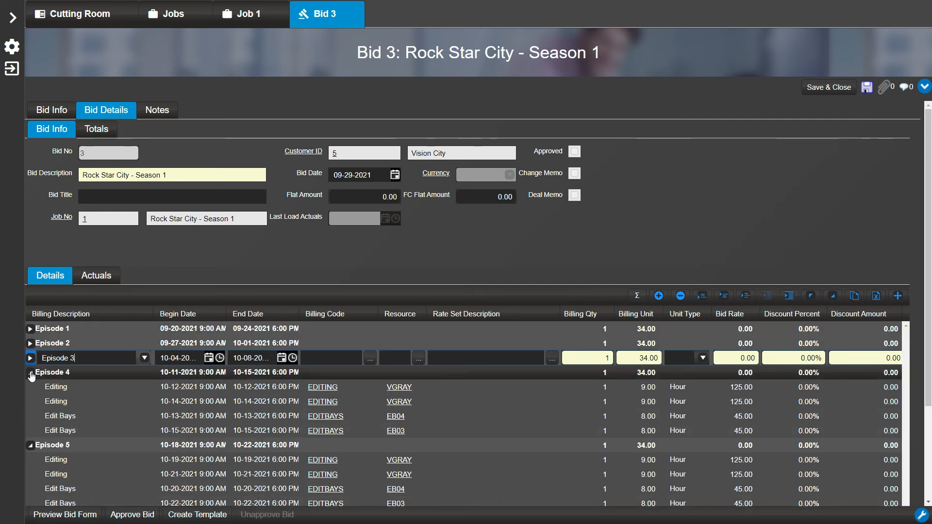
click(30, 373)
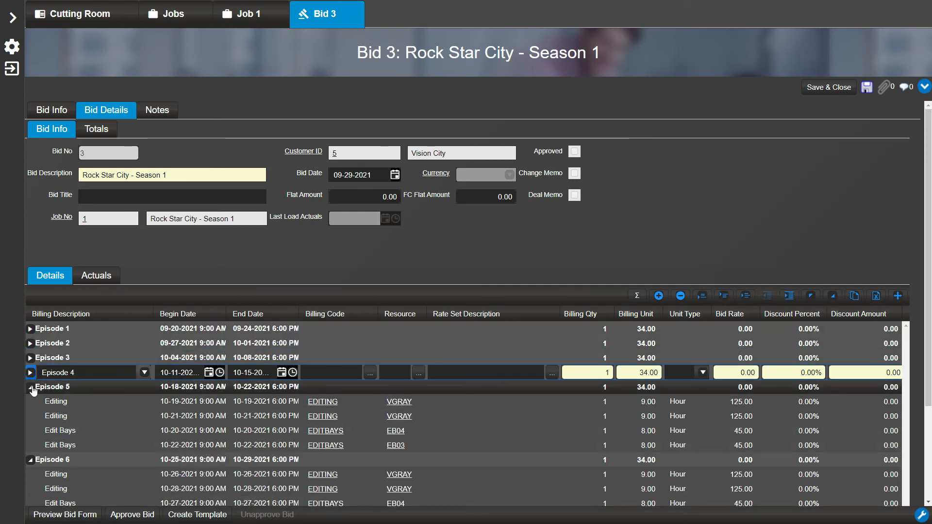
click(31, 388)
click(30, 402)
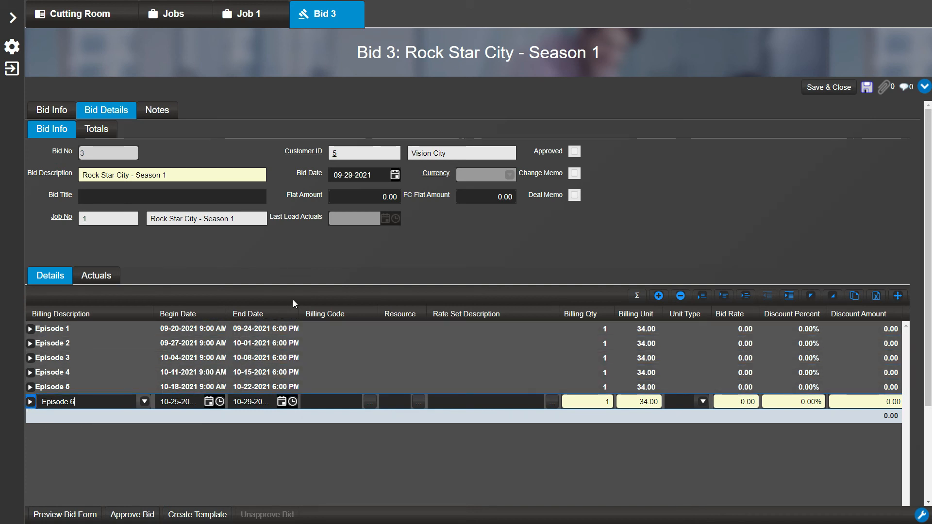
click(867, 87)
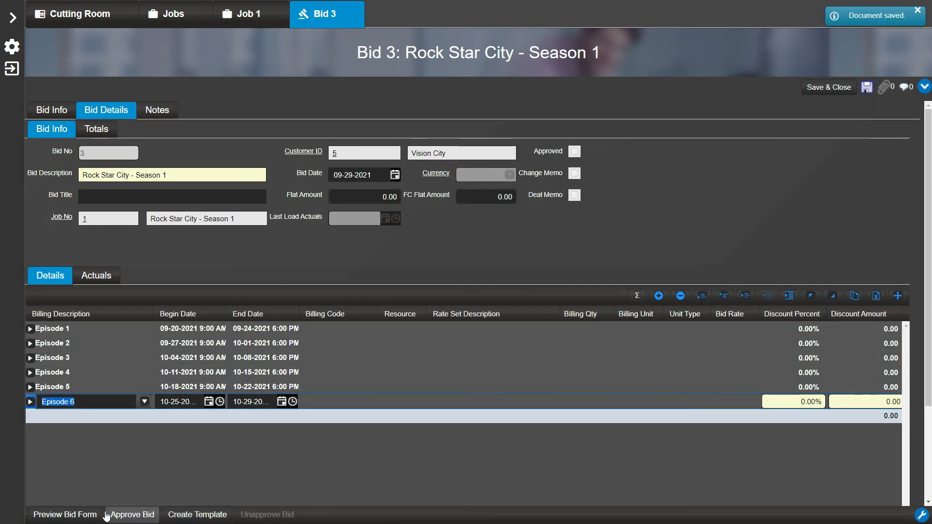
Step: Preview the bid form and review the billing lines and amounts for each episode
click(94, 515)
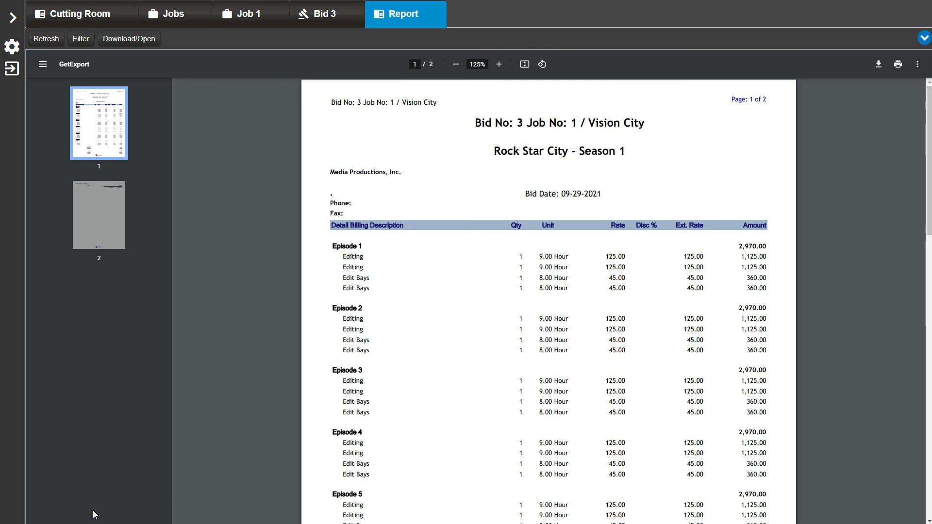
scroll(497, 392, down, 4)
scroll(564, 408, up, 1)
scroll(563, 407, up, 3)
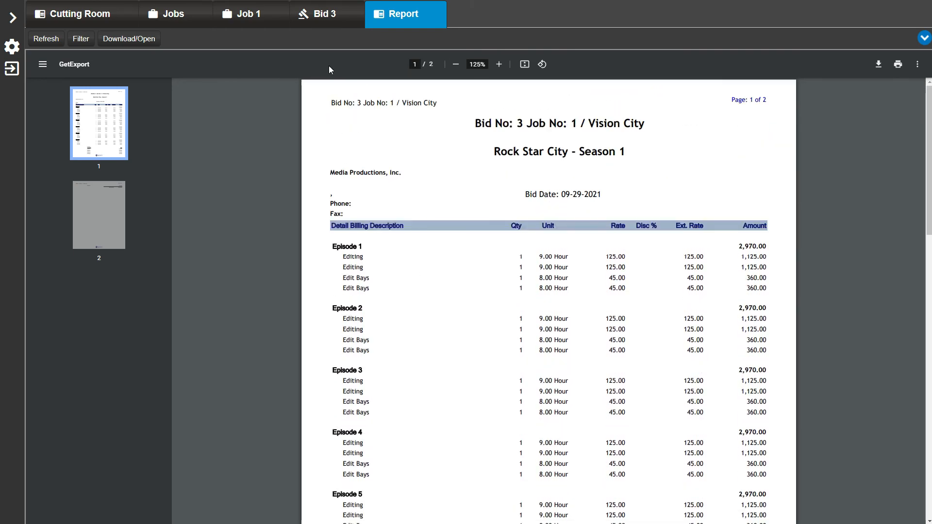
Step: Open the schedule view of Bid 3 and show about two weeks starting Wednesday, September 22, 2021
click(329, 20)
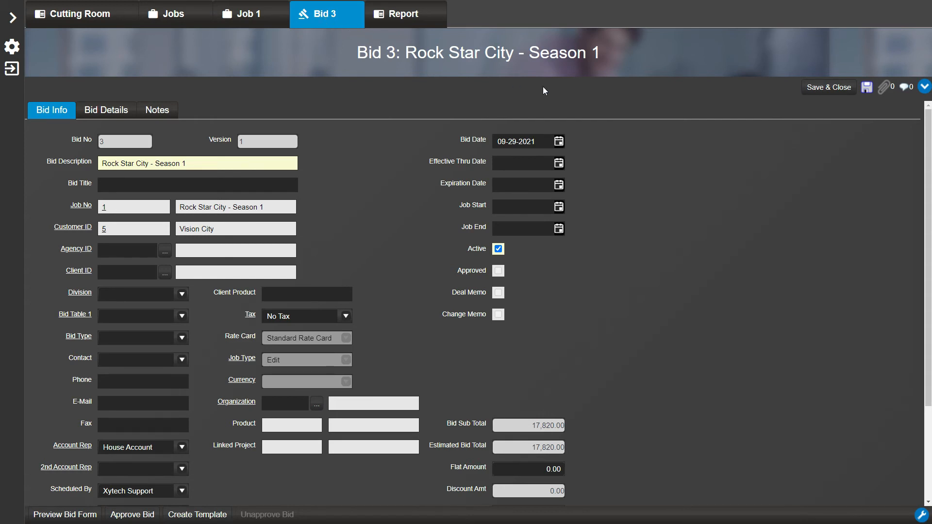
click(924, 86)
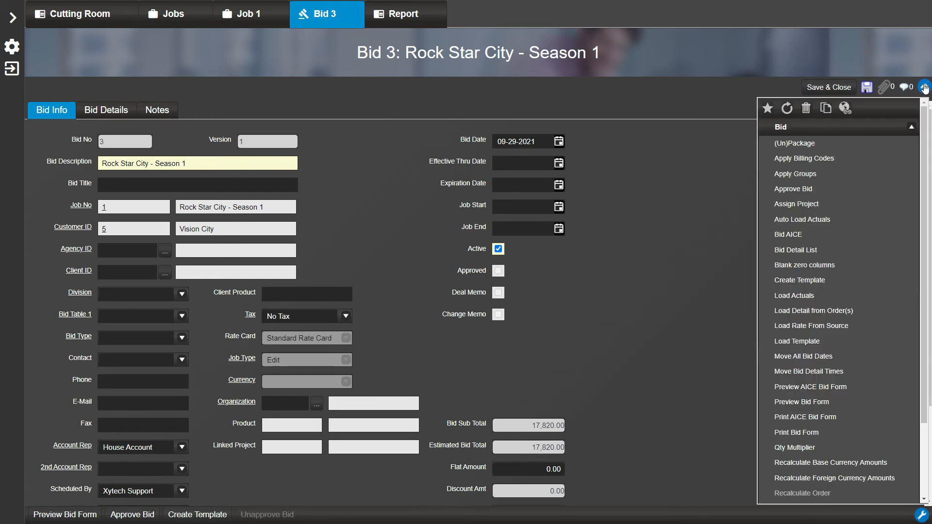
scroll(884, 411, down, 1)
scroll(884, 411, down, 2)
click(873, 473)
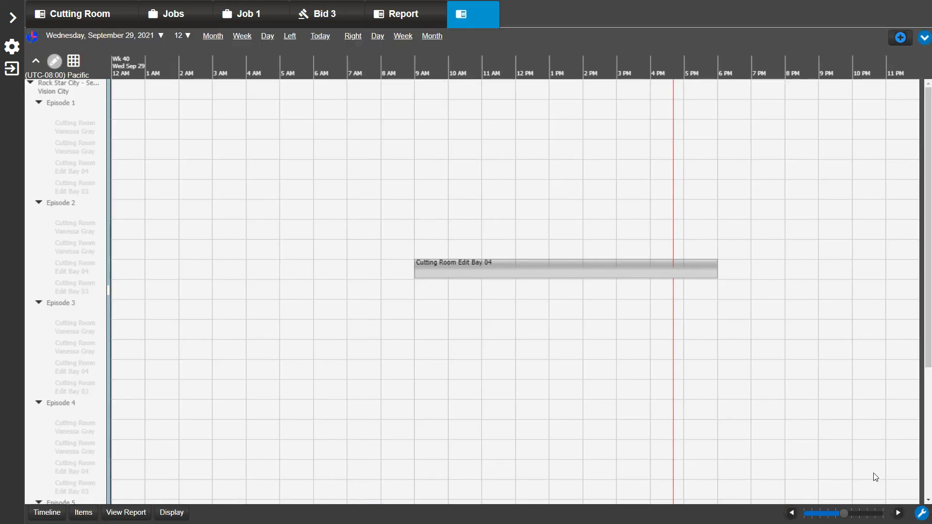
click(791, 513)
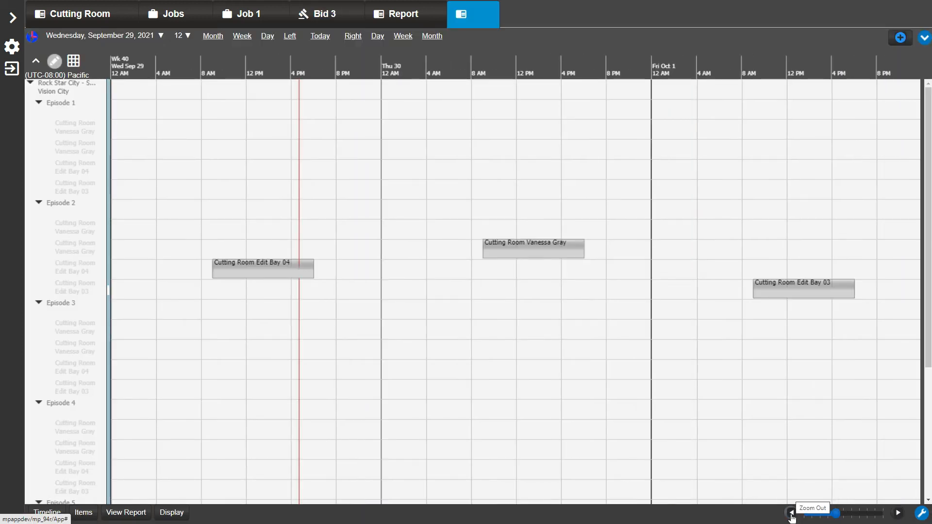
click(791, 513)
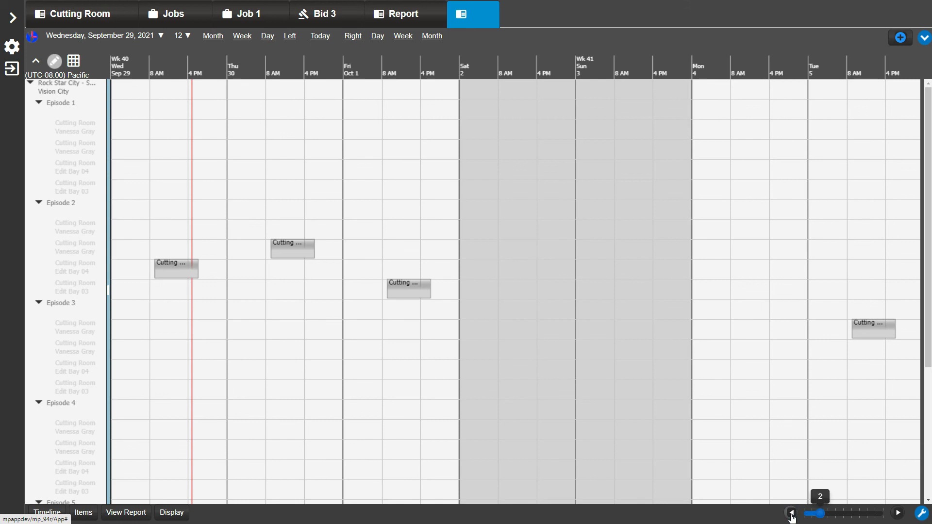
click(791, 513)
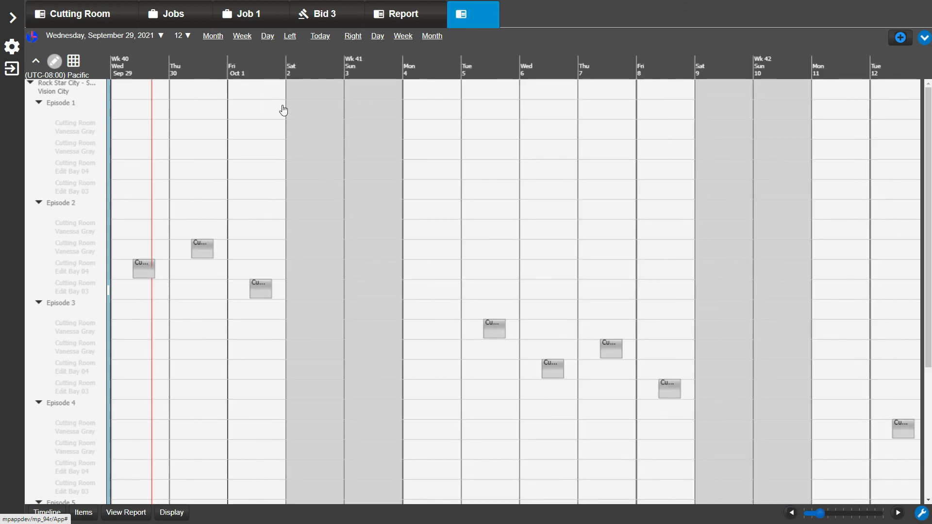
click(246, 42)
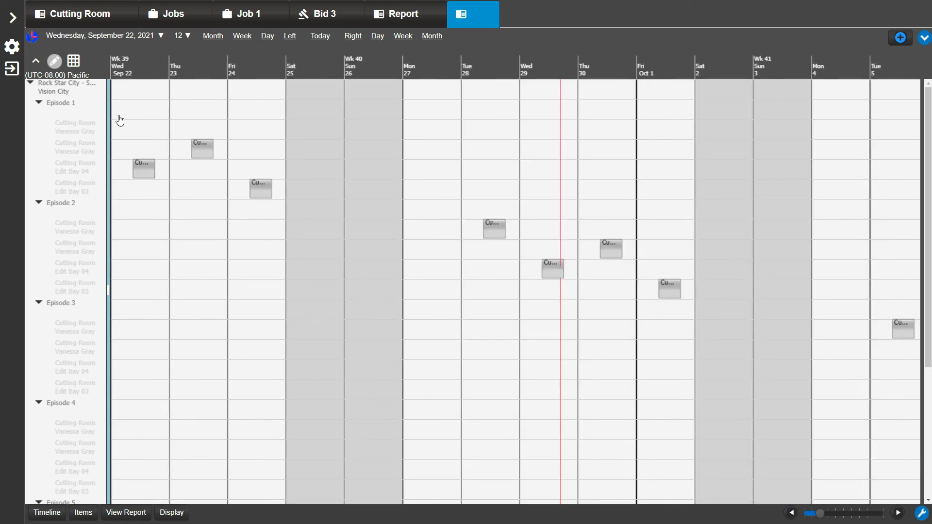
Step: Look through the bid's bookings for all the episodes, and return to the Cutting Room schedule
scroll(80, 218, down, 4)
scroll(84, 297, down, 5)
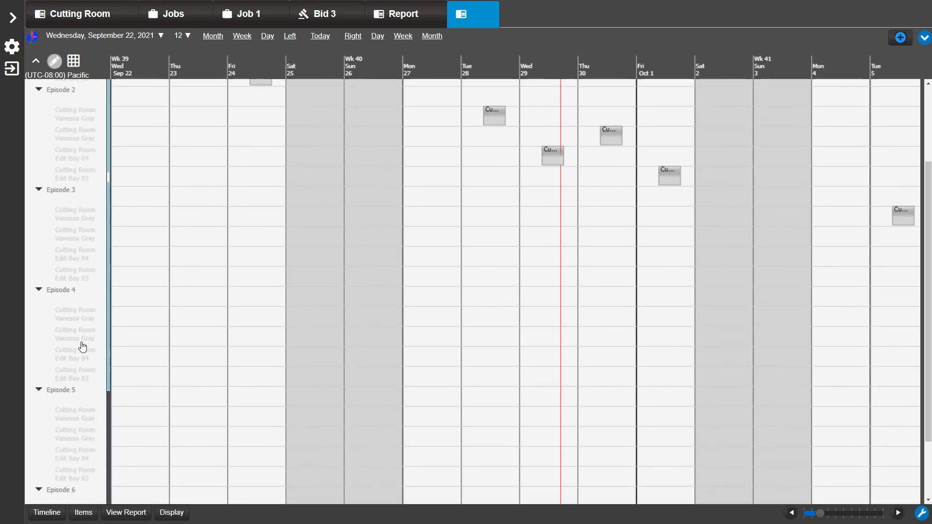
scroll(71, 422, up, 9)
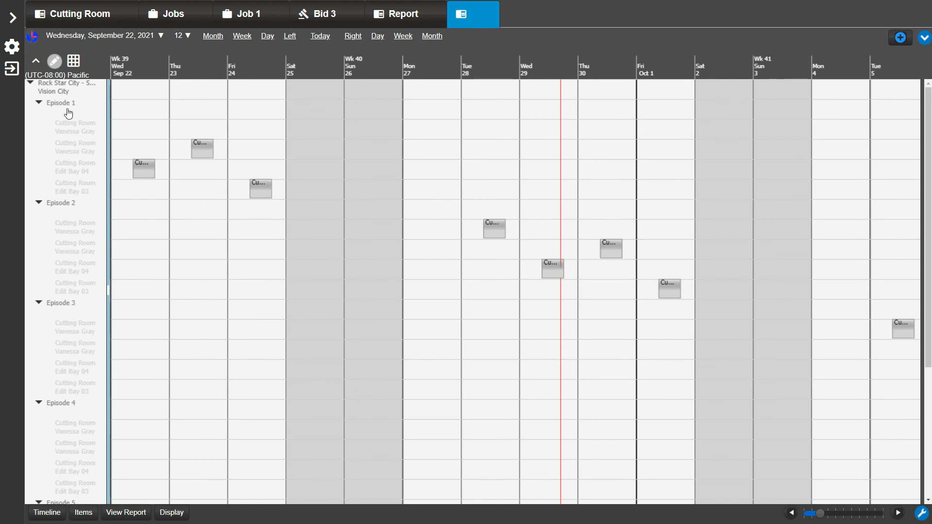
click(110, 14)
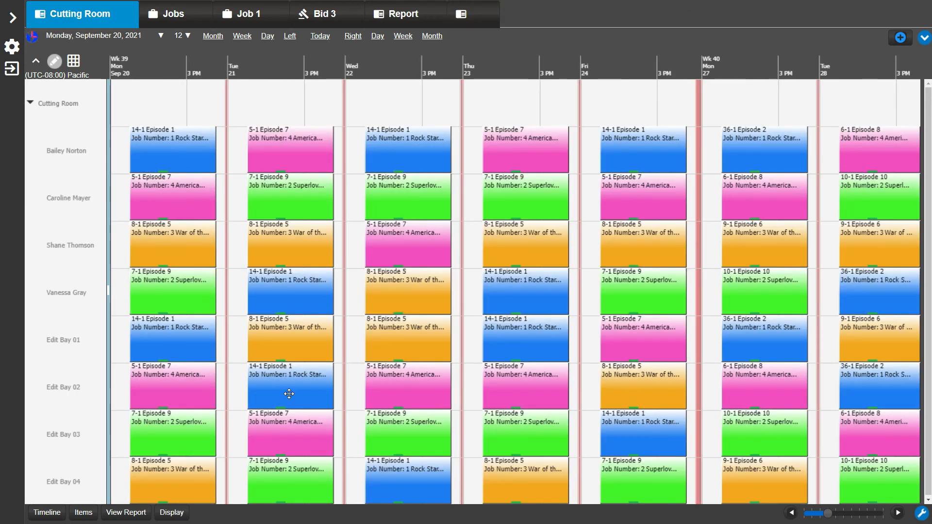